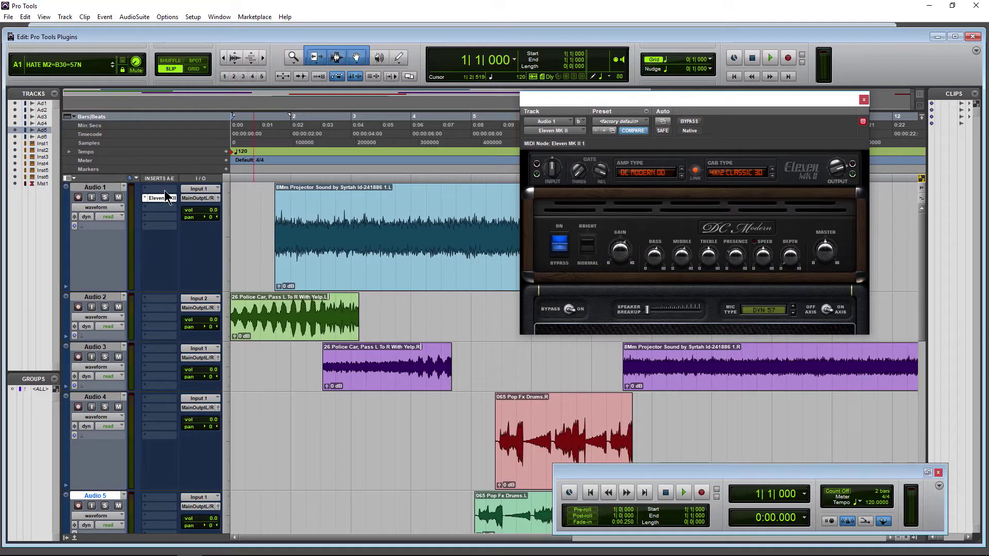
Step: Insert Green JRC Overdrive on Audio 1, centre its window and lower TONE slightly
click(165, 198)
mouse_move(191, 204)
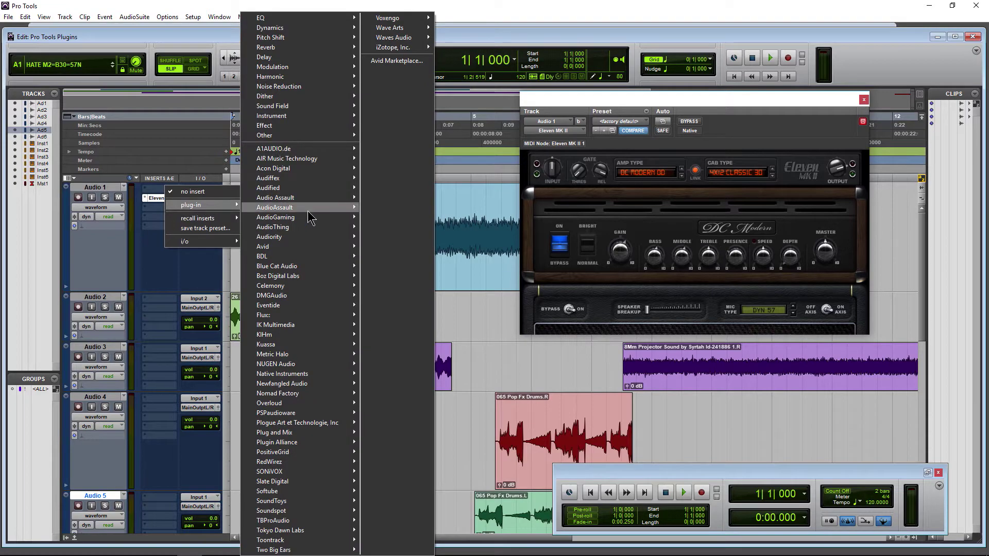
mouse_move(263, 247)
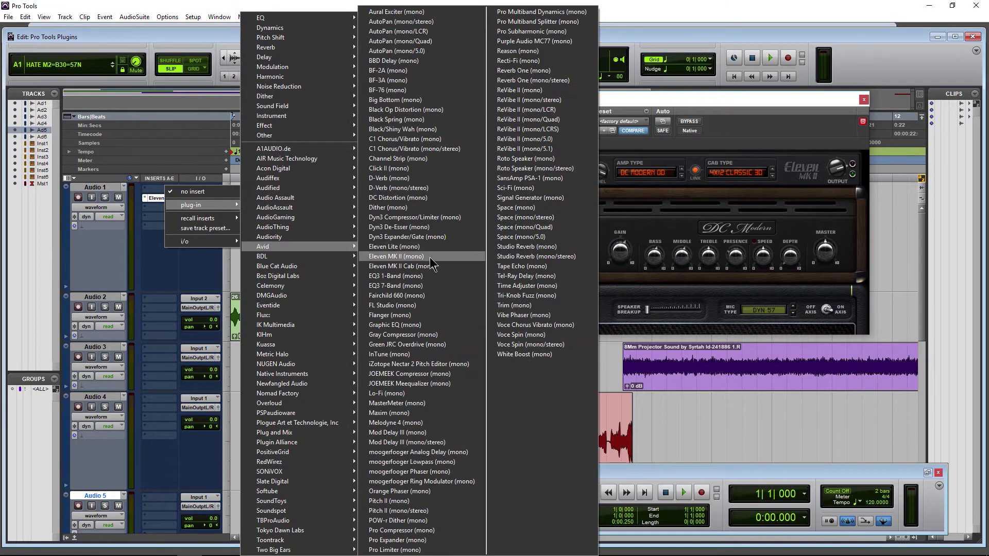
click(424, 346)
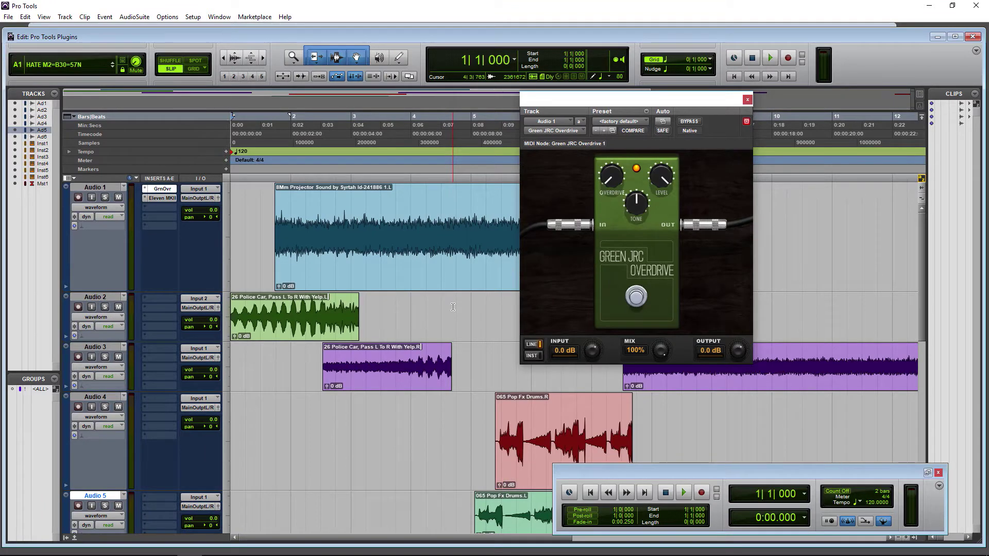
drag(706, 100, 571, 96)
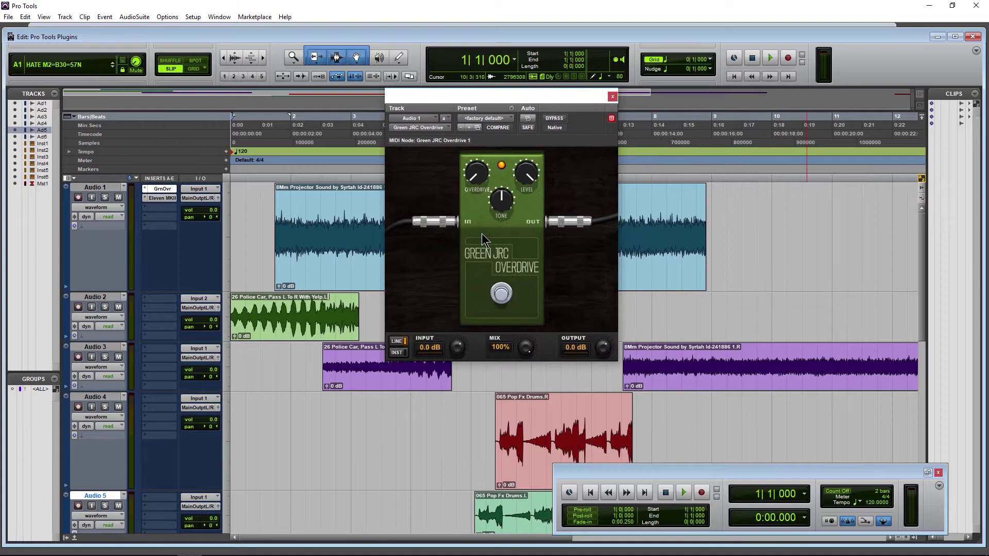
drag(509, 212, 515, 218)
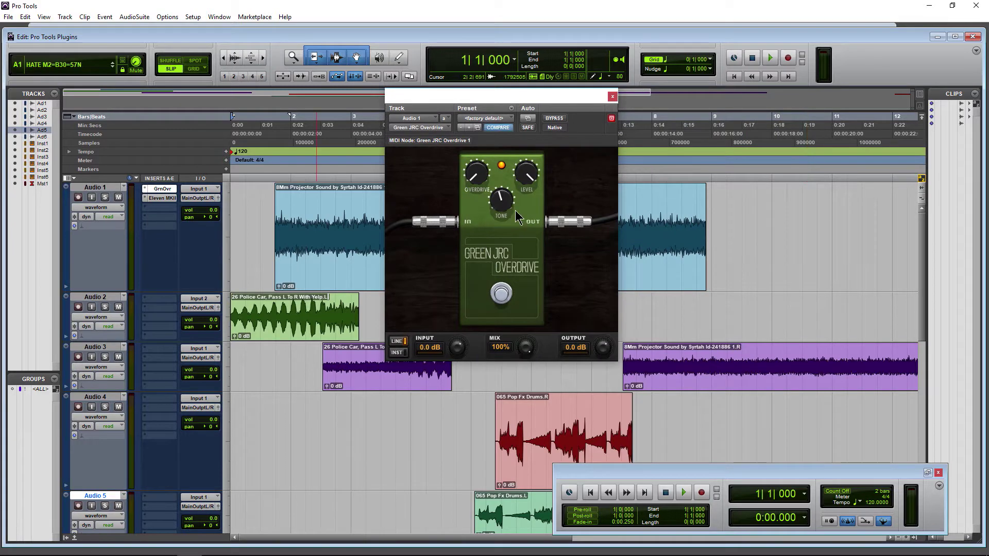
Step: Reopen the Eleven MK II window and move it to the right
click(161, 198)
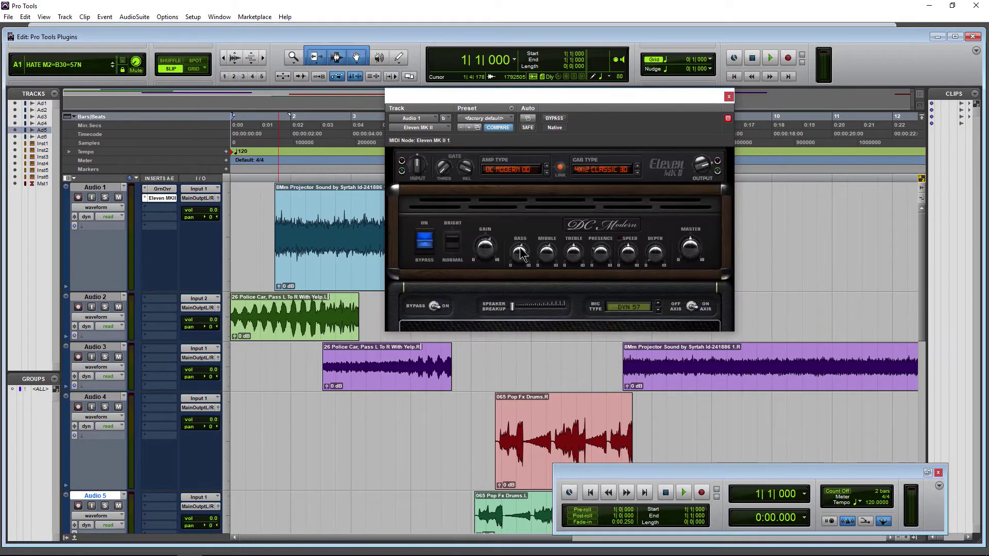
drag(503, 103, 633, 97)
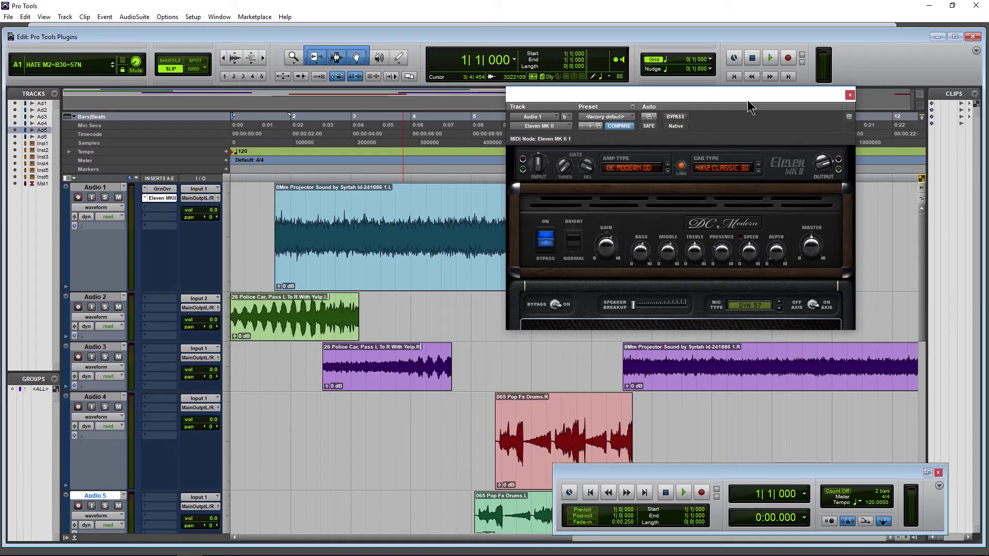
drag(750, 106, 766, 99)
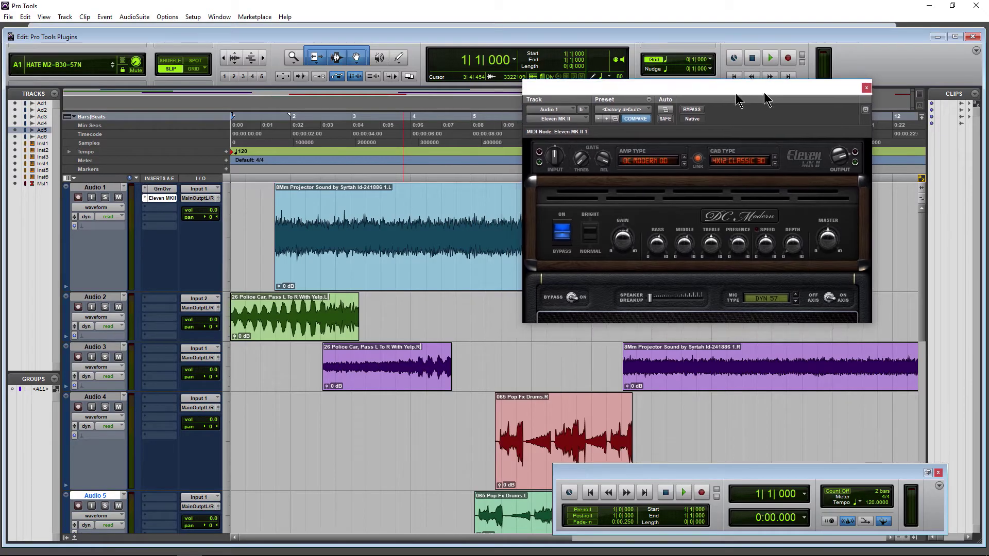
Step: Reopen the Green JRC Overdrive, move it left, and bring up Audio 2's insert choices
click(161, 189)
drag(626, 87, 386, 59)
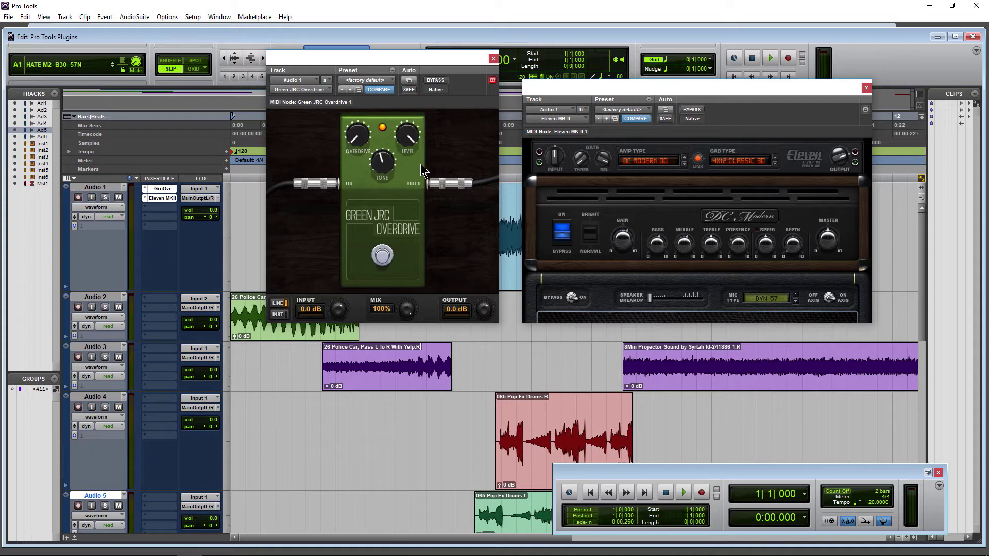
click(161, 302)
mouse_move(188, 314)
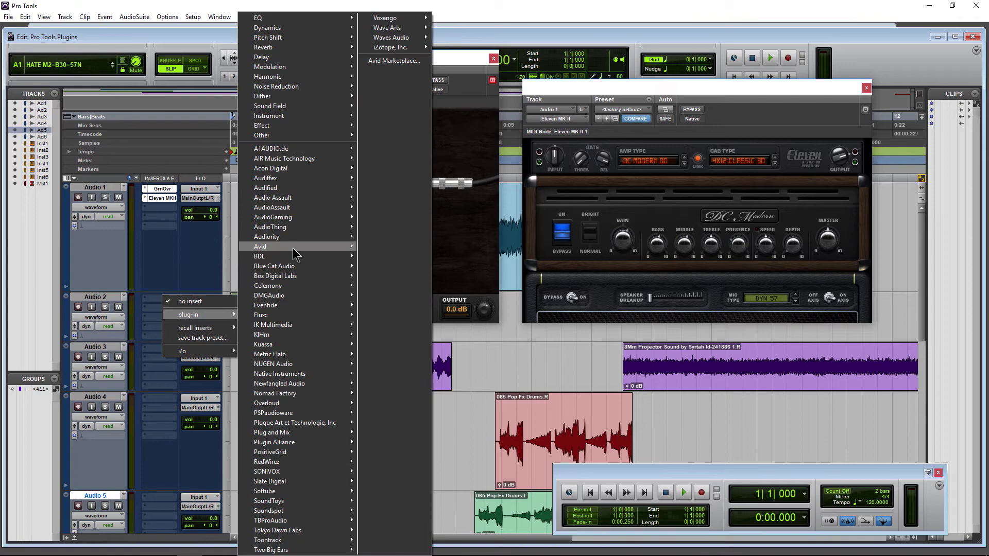
mouse_move(294, 246)
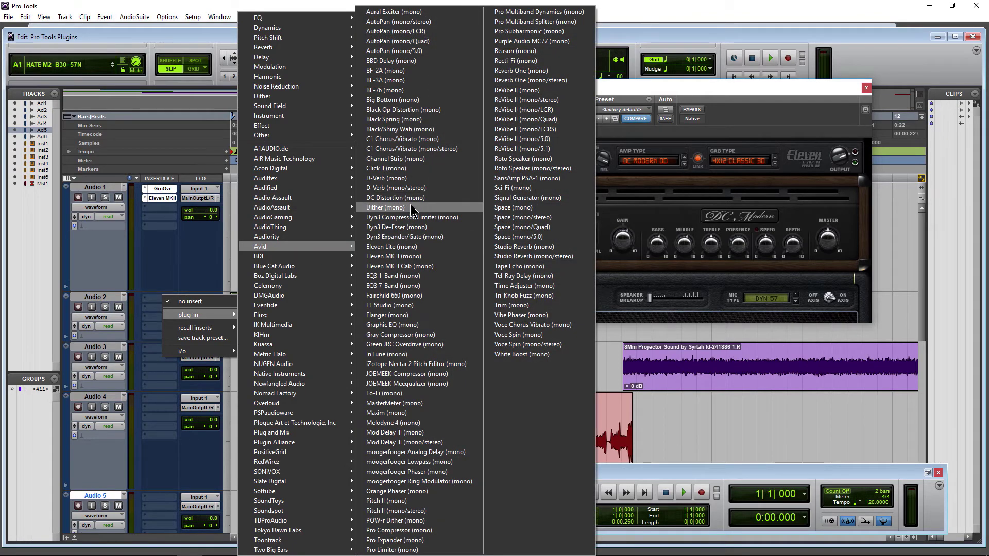
Step: Insert Dyn3 De-Esser (mono) on Audio 2 and move its window lower down
click(416, 227)
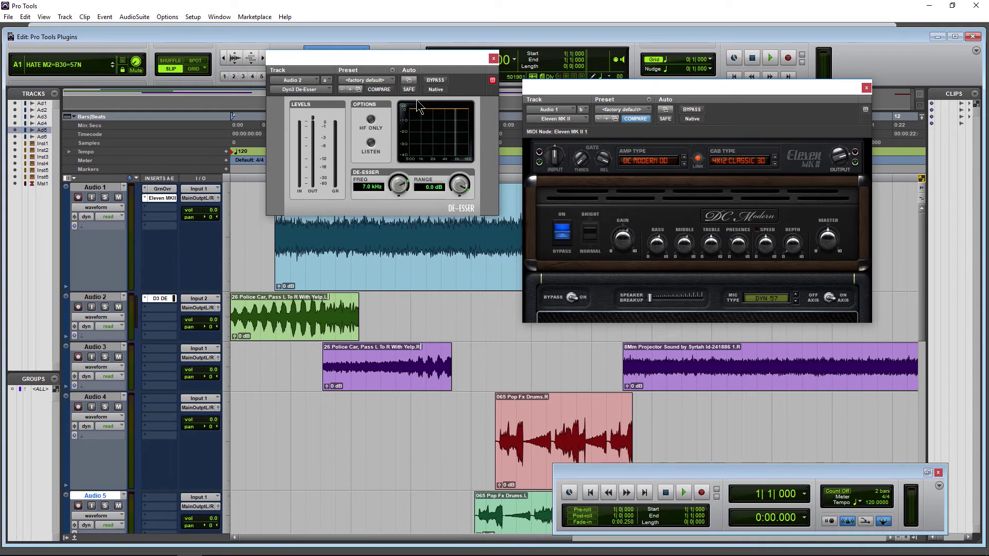
drag(423, 67, 439, 340)
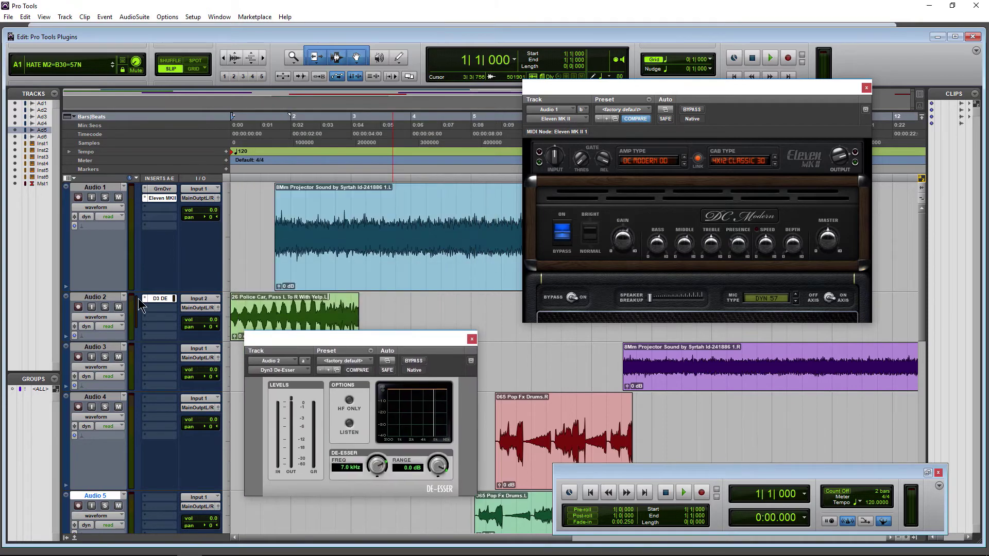
Step: Reopen the overdrive, move it up-left, turn off its Target, then bring up Audio 3's insert choices
click(162, 188)
drag(402, 80, 356, 50)
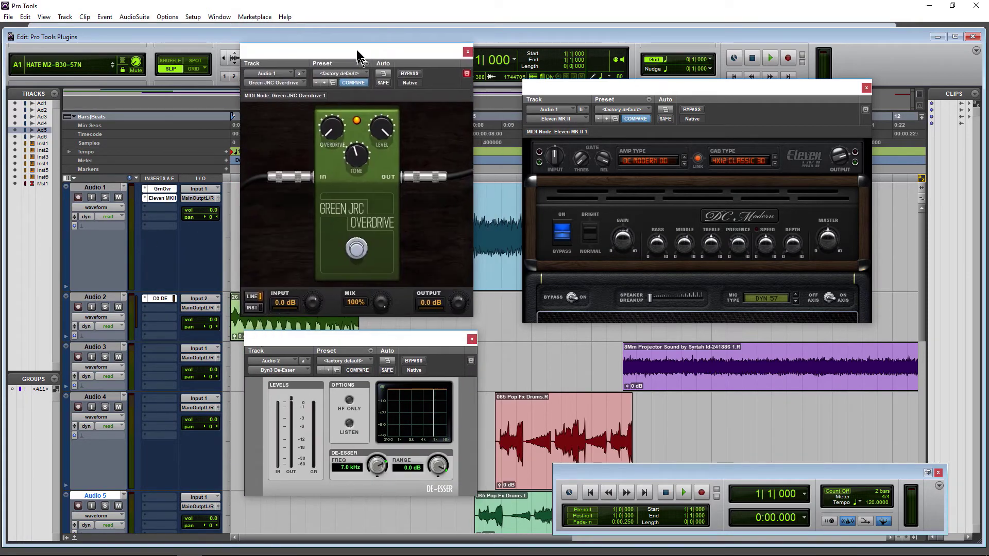
click(464, 69)
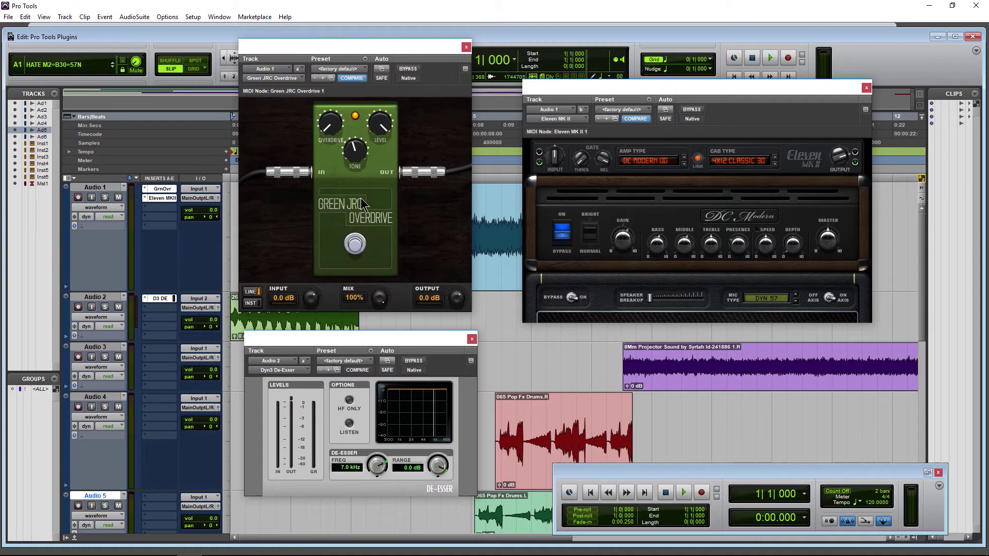
click(172, 351)
mouse_move(191, 364)
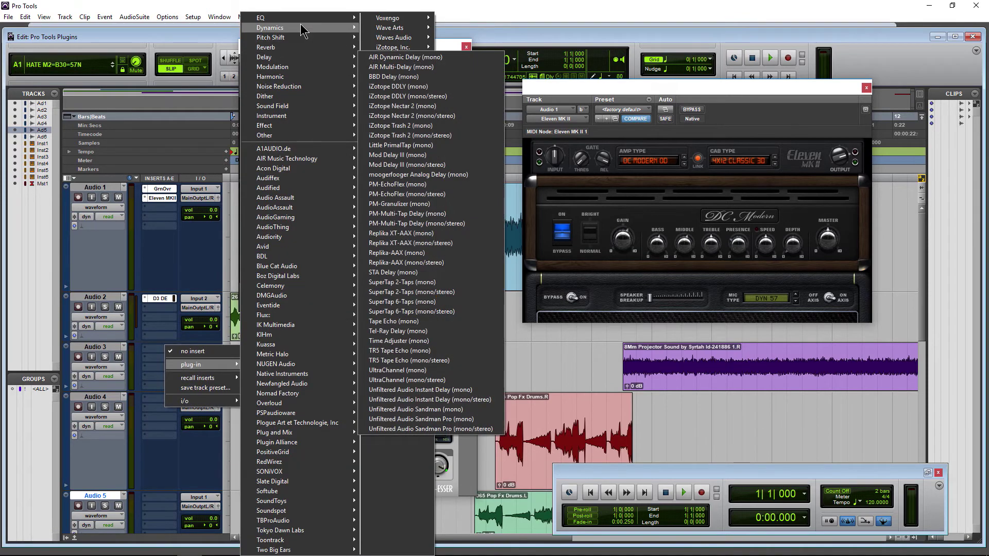
mouse_move(270, 28)
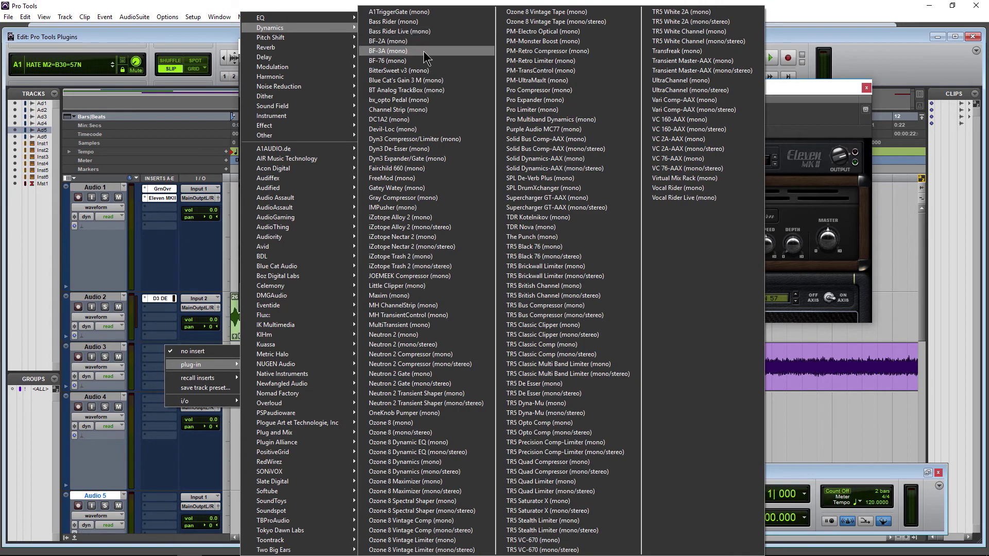
Step: Insert BF-3A (mono) on Audio 3, untarget Eleven MK II, and centre the Kuassa amp window
click(424, 51)
drag(359, 44, 729, 237)
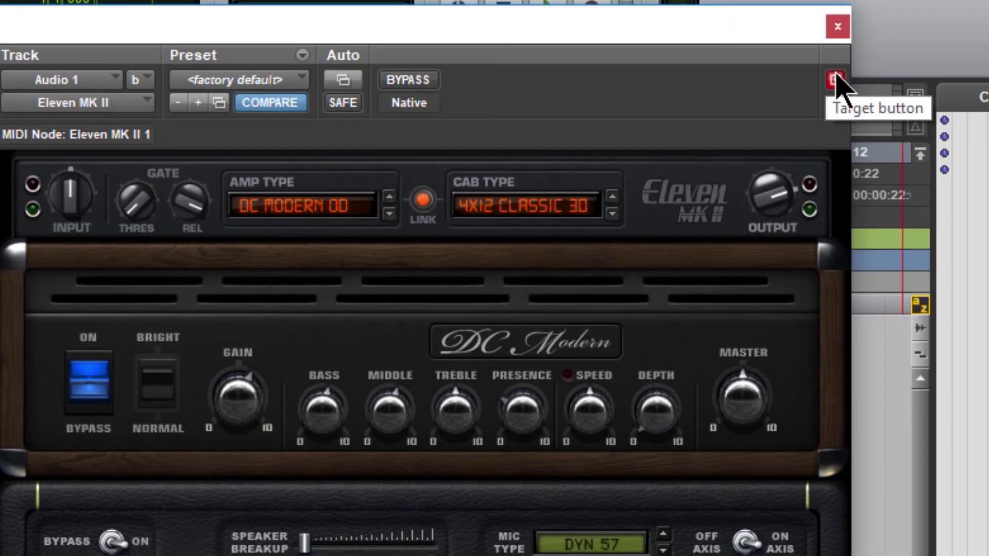
click(835, 79)
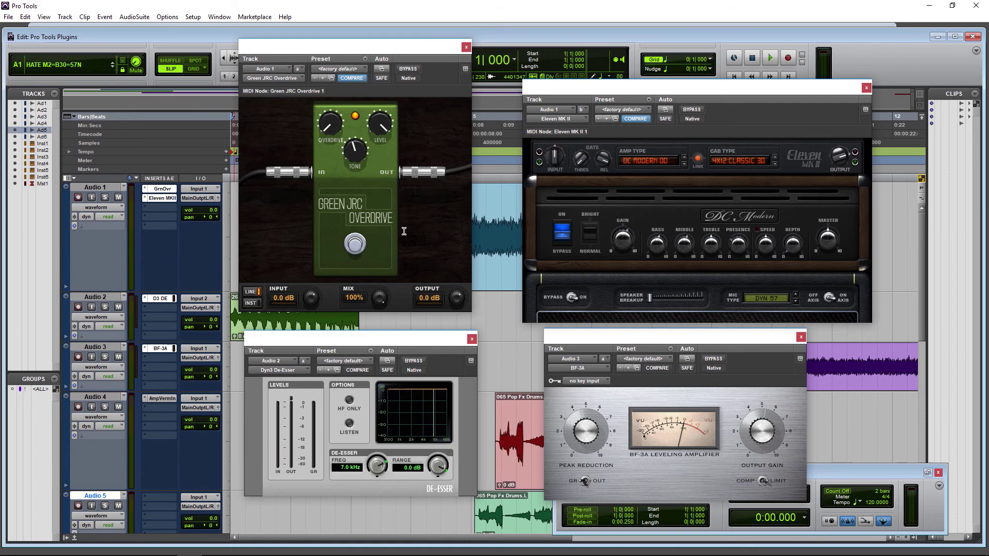
click(159, 398)
drag(716, 88, 509, 120)
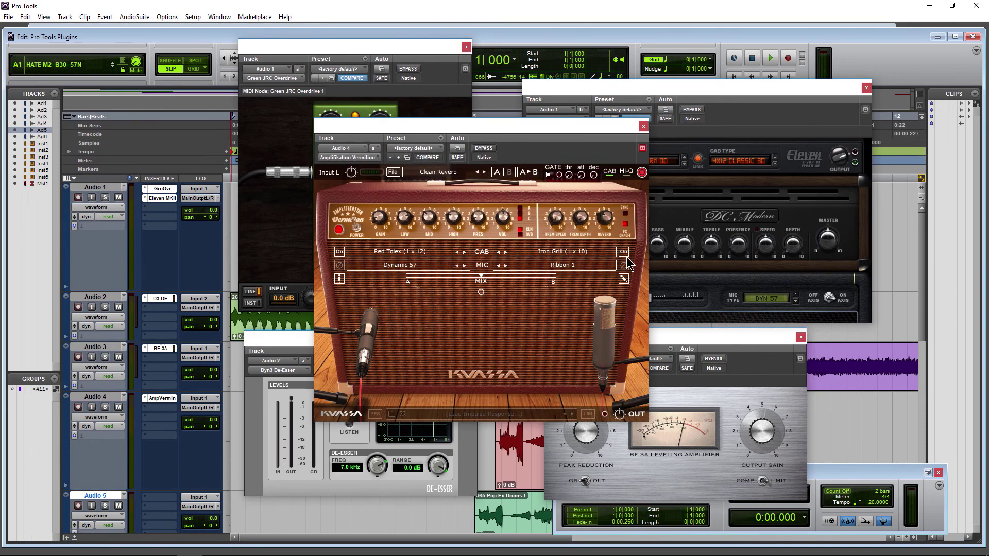